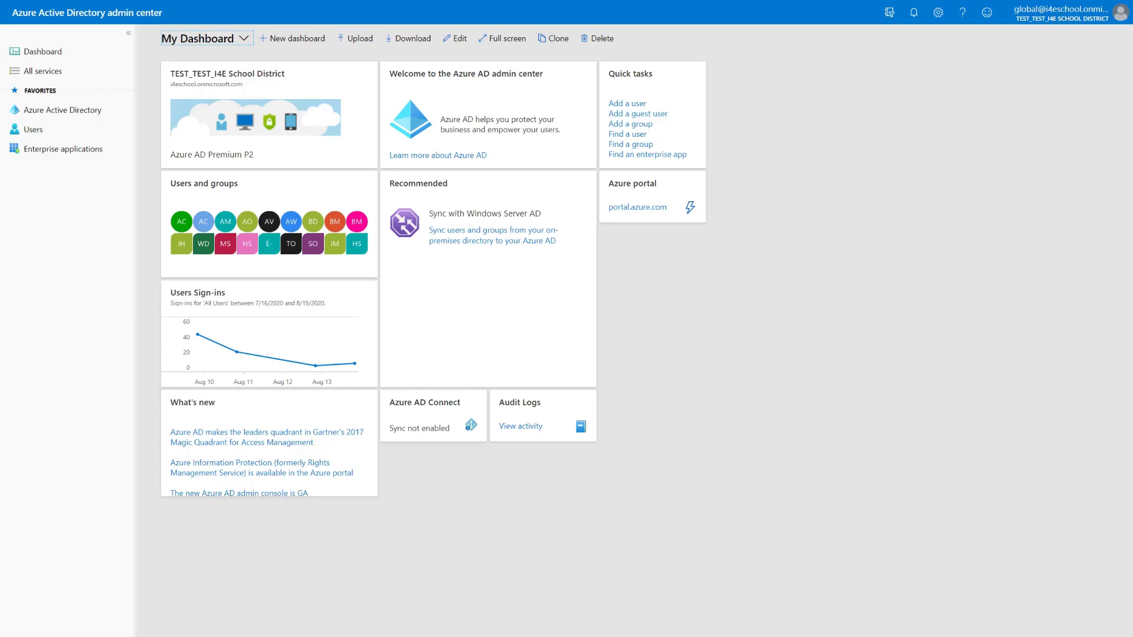
Set 'Show option to remain signed in' to Yes in Azure AD company branding and save it
left_click(75, 111)
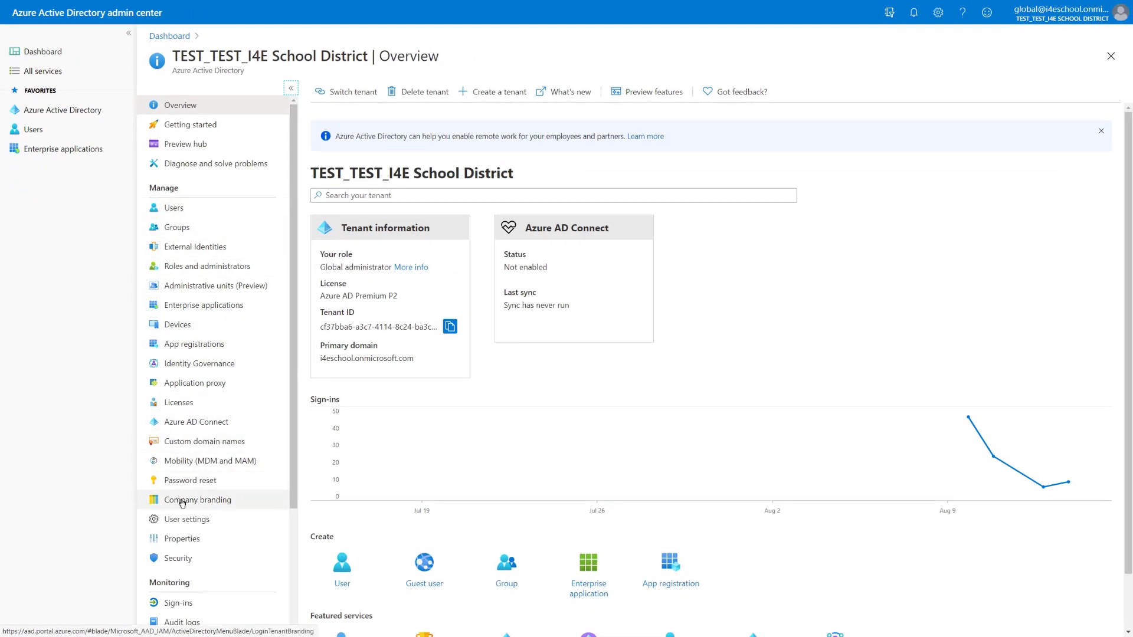
left_click(182, 502)
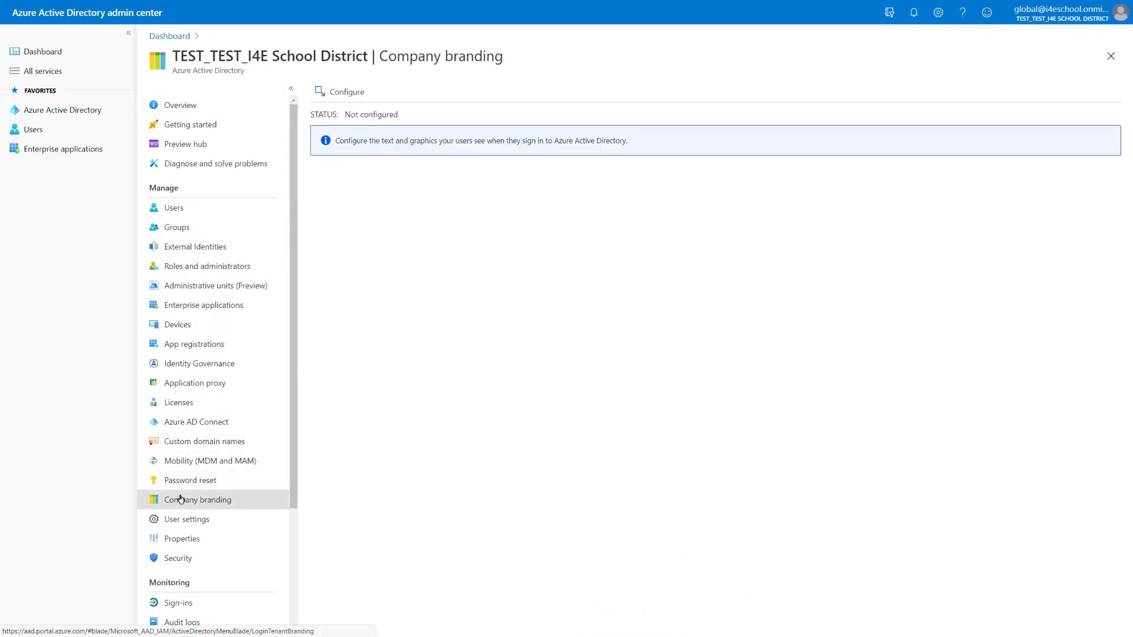
left_click(331, 95)
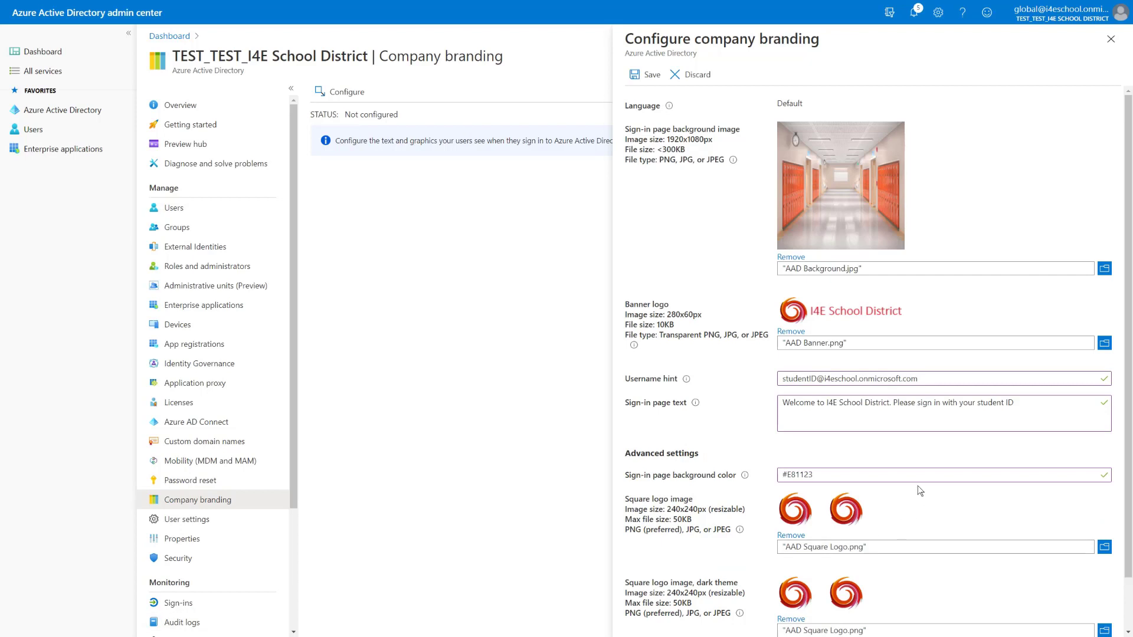
scroll(918, 491, "down", 1)
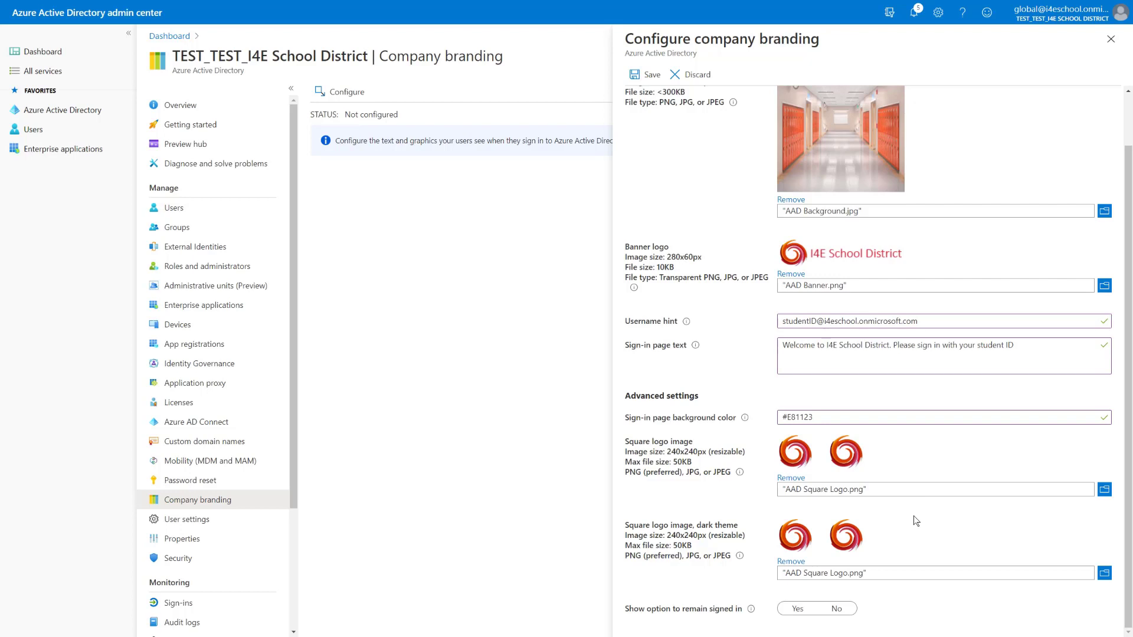
left_click(798, 608)
left_click(642, 75)
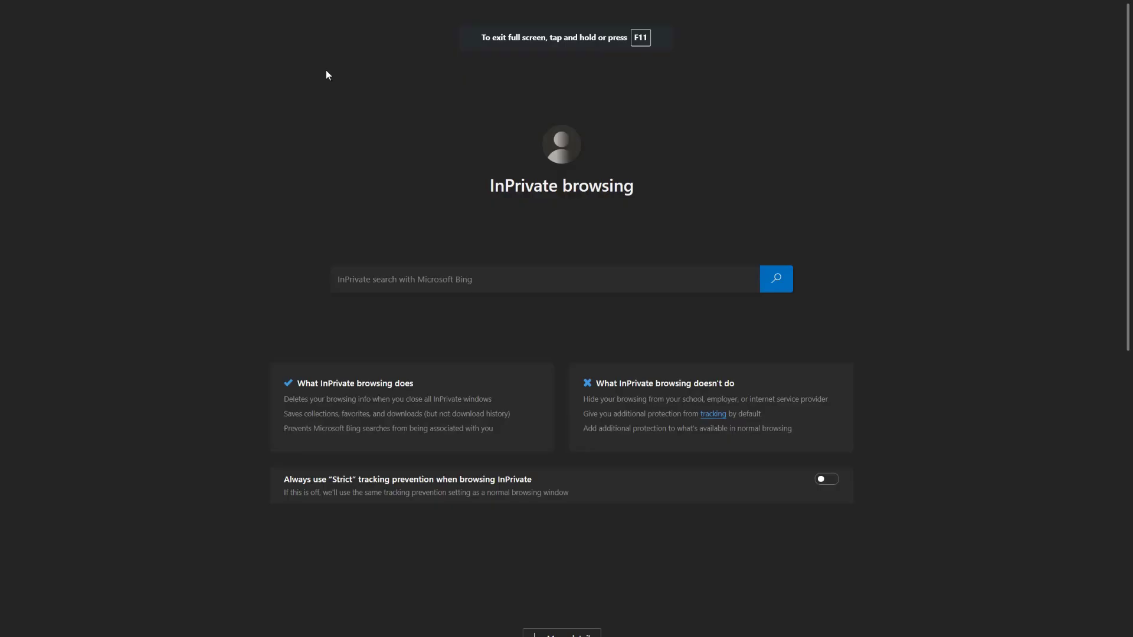
Go to portal.office.com in the InPrivate Edge window
left_click(328, 29)
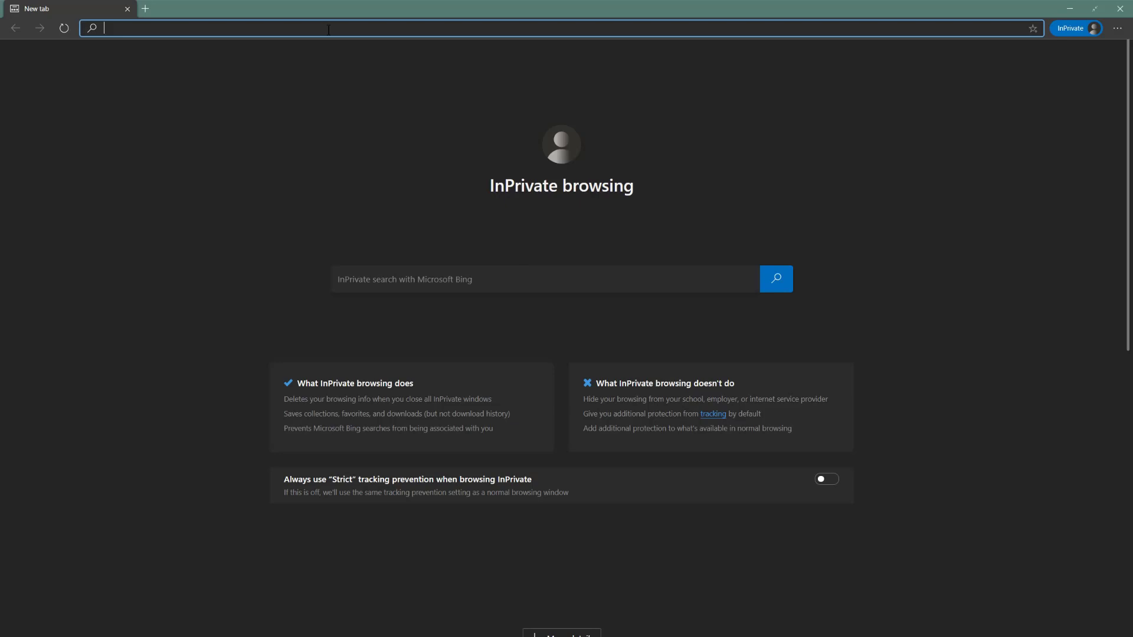
type("portal.")
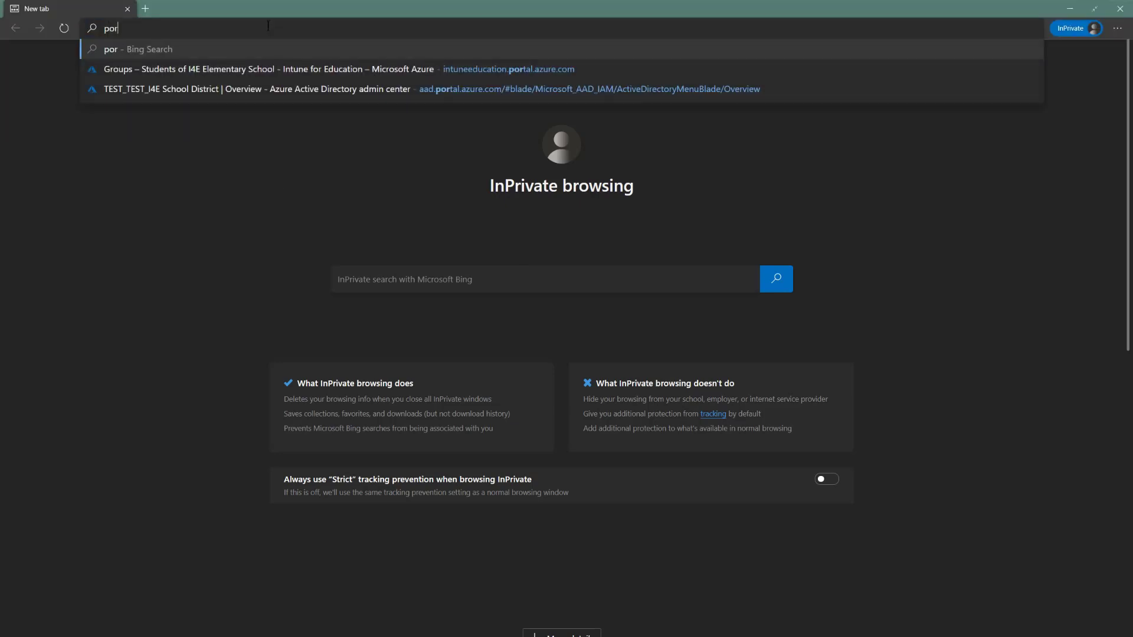
type("office.com")
key("Return")
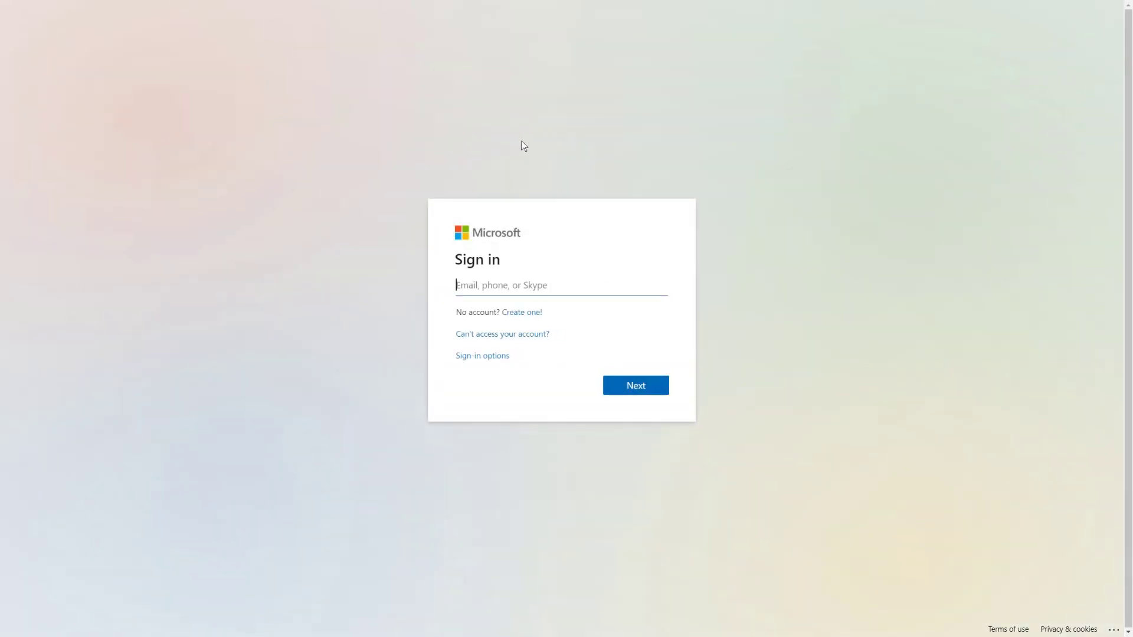
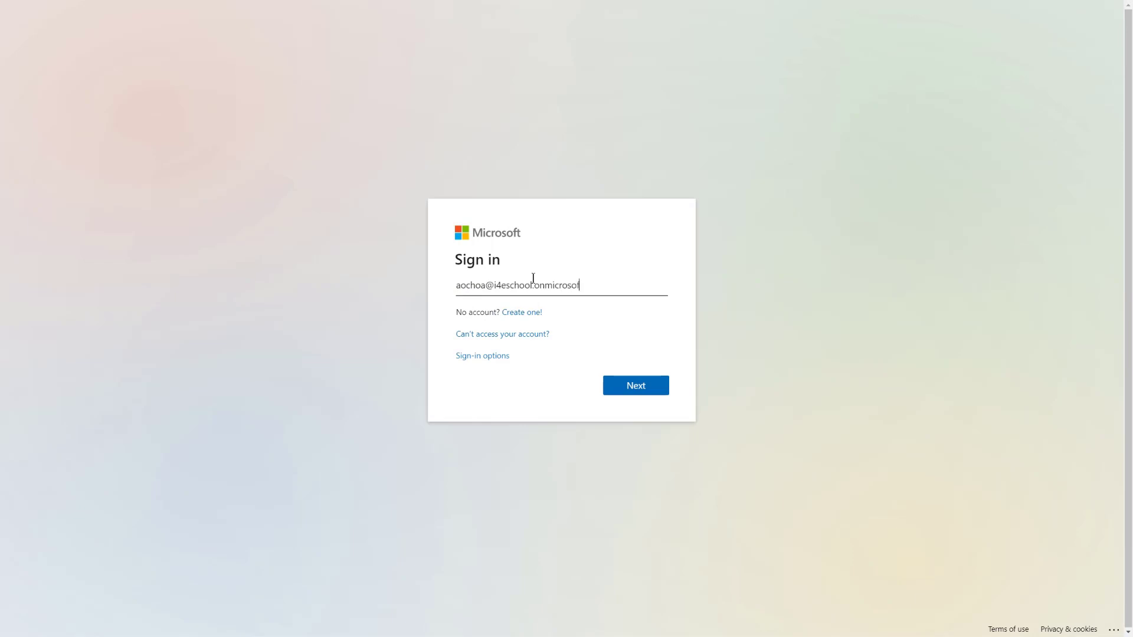
Sign in with the account e-mail and password, staying signed in with 'Don't show this again' ticked
key("Return")
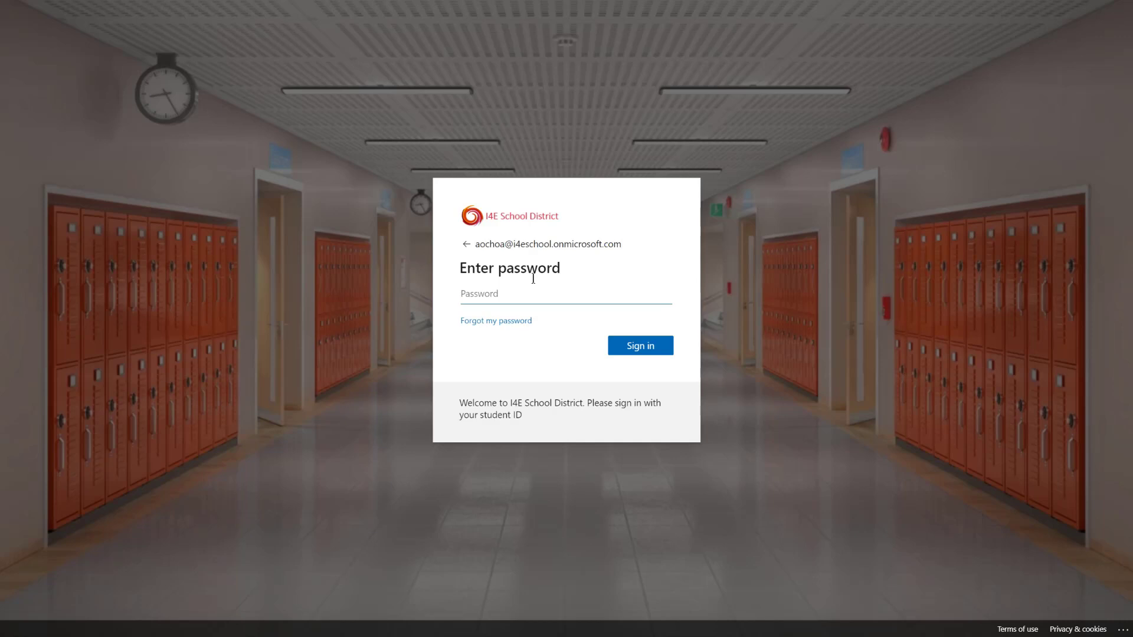
type("•••••••••")
key("Return")
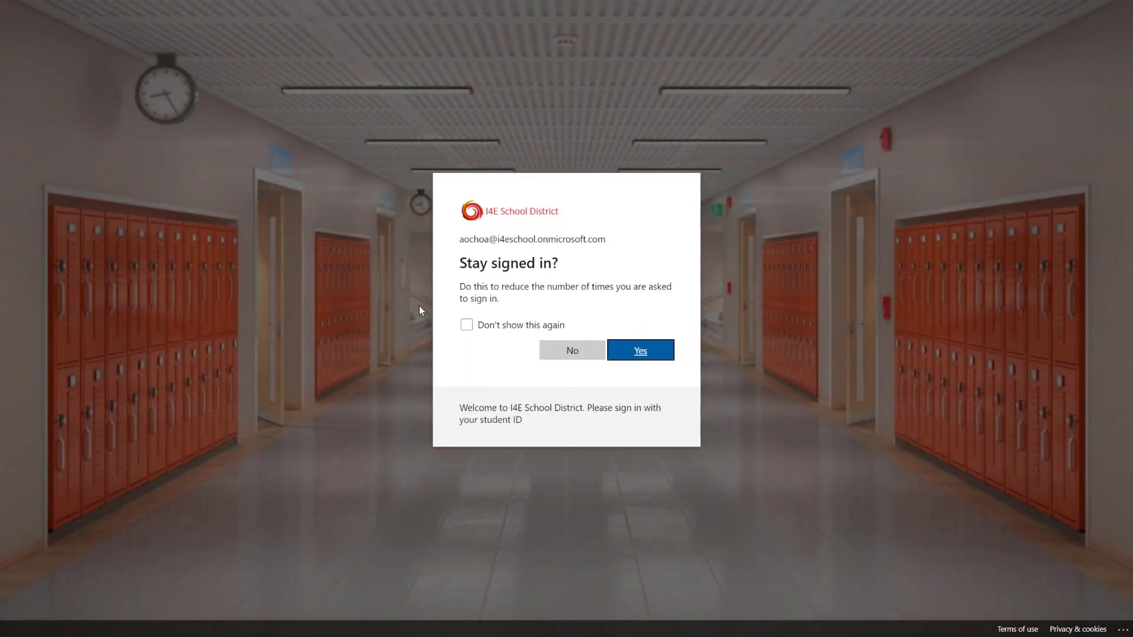
left_click(467, 326)
left_click(650, 358)
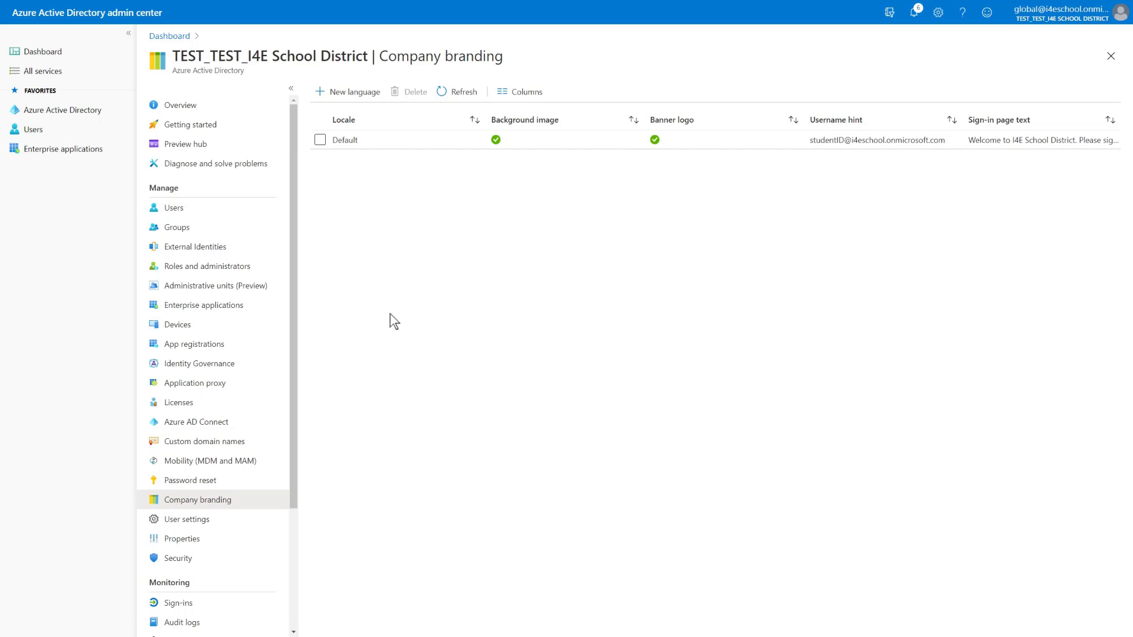
Review the Azure AD device list, which shows no devices, and then its device settings
left_click(177, 325)
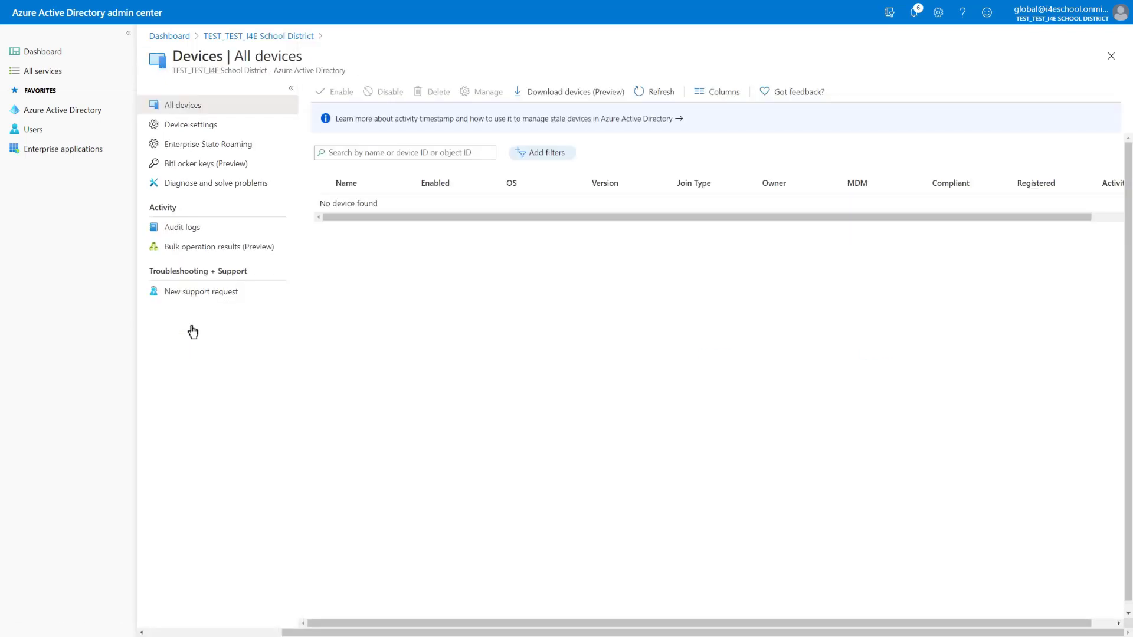
left_click(192, 129)
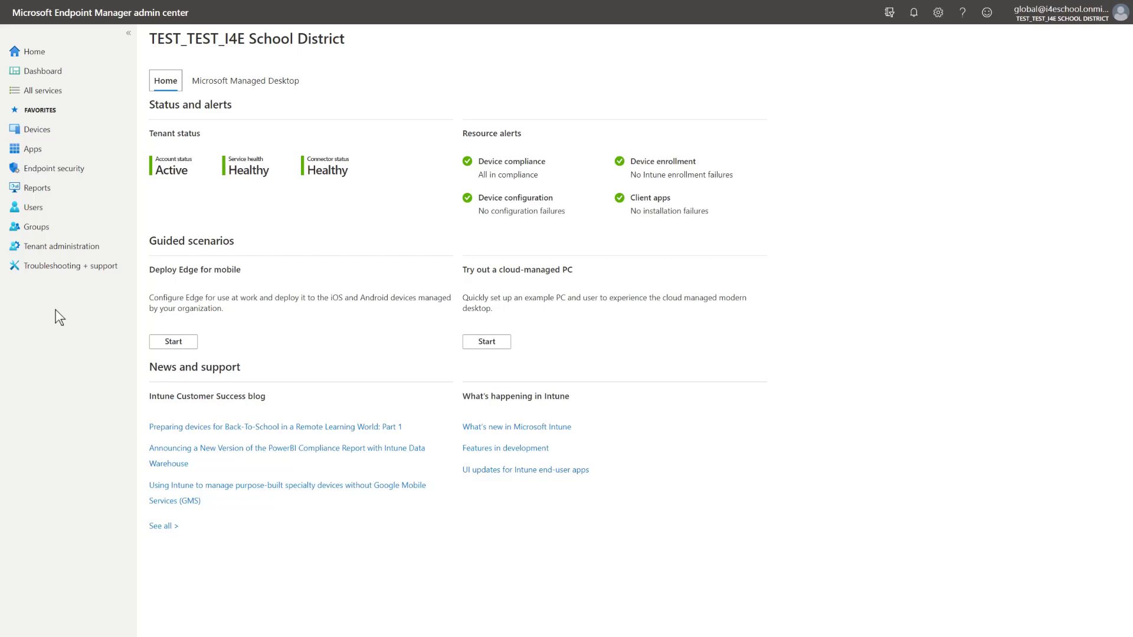
left_click(128, 33)
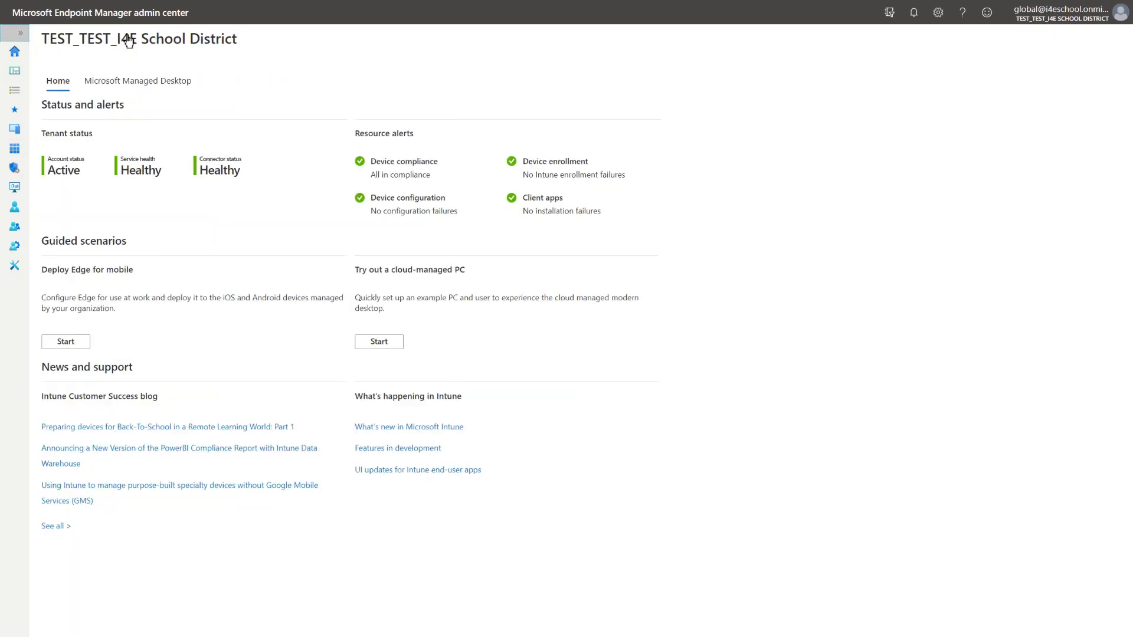
left_click(23, 36)
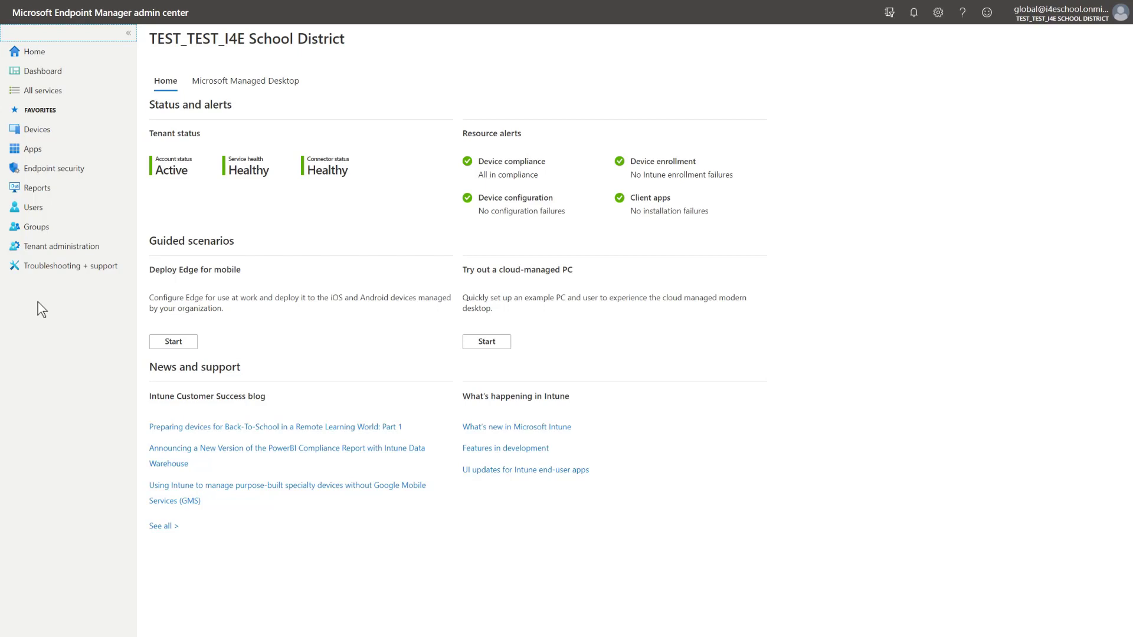
Open Windows enrollment under Devices > Windows to see the Automatic Enrollment and Autopilot options
left_click(36, 133)
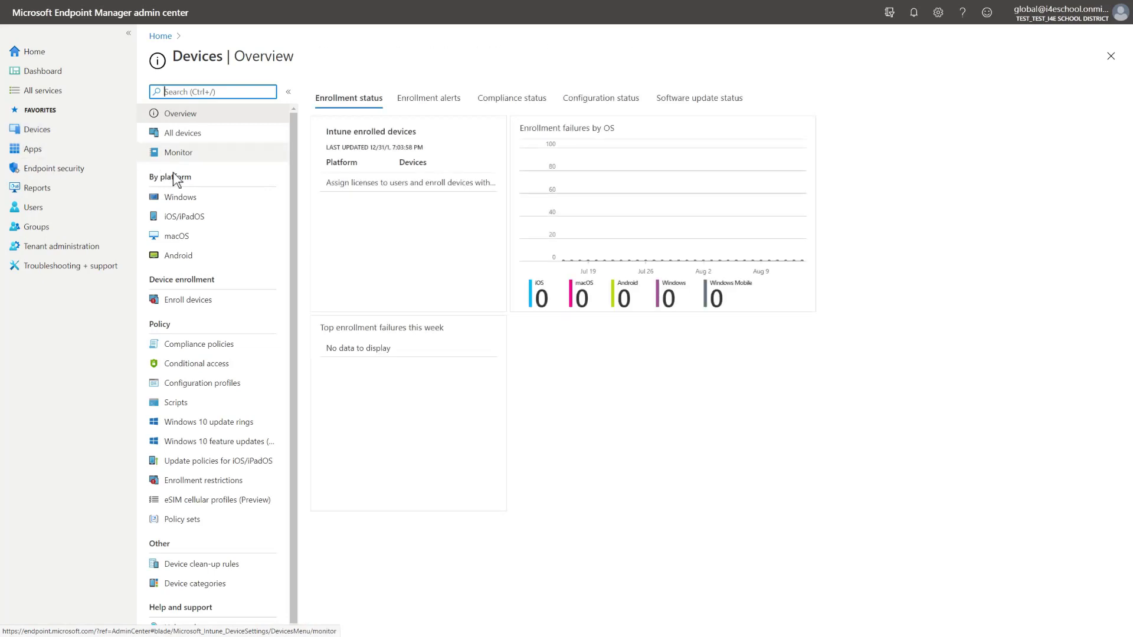
left_click(181, 200)
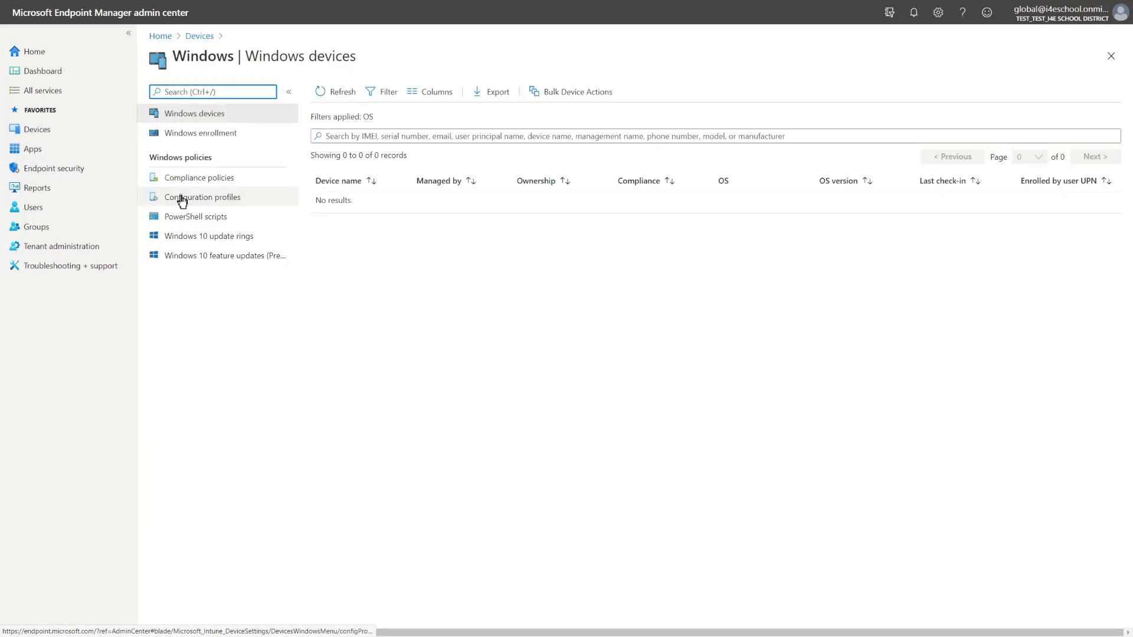
left_click(189, 138)
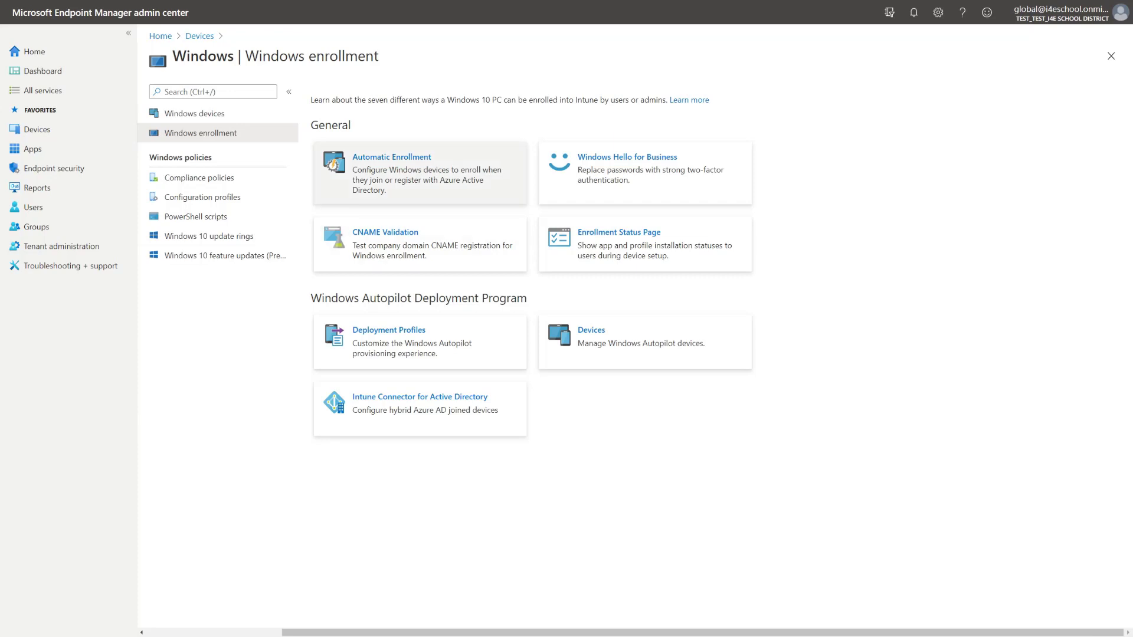
left_click(376, 158)
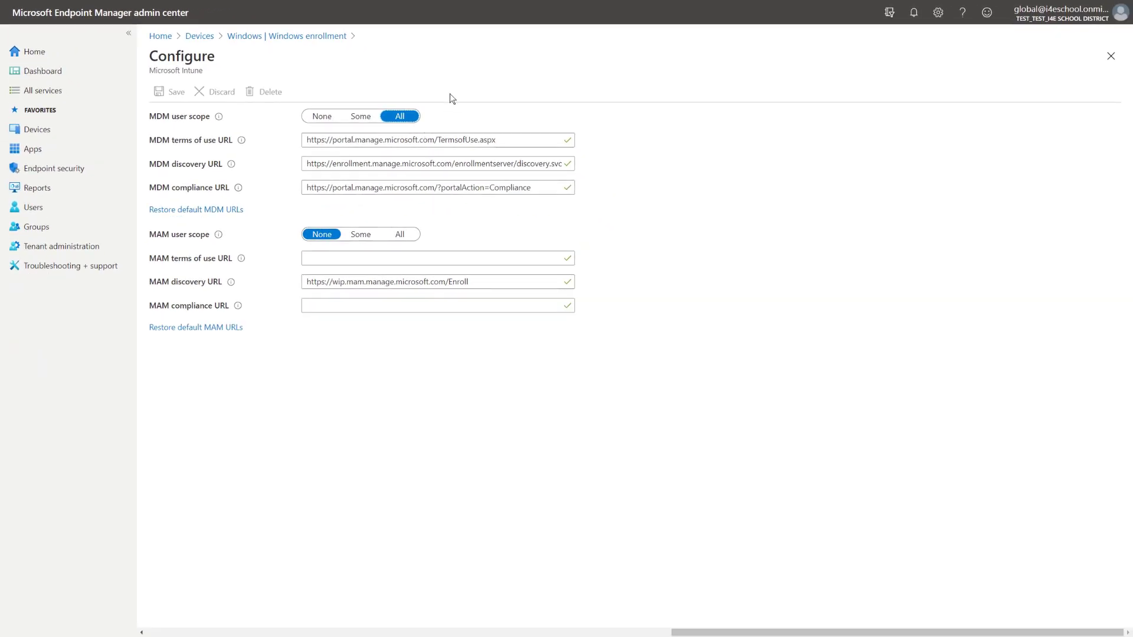
left_click(313, 37)
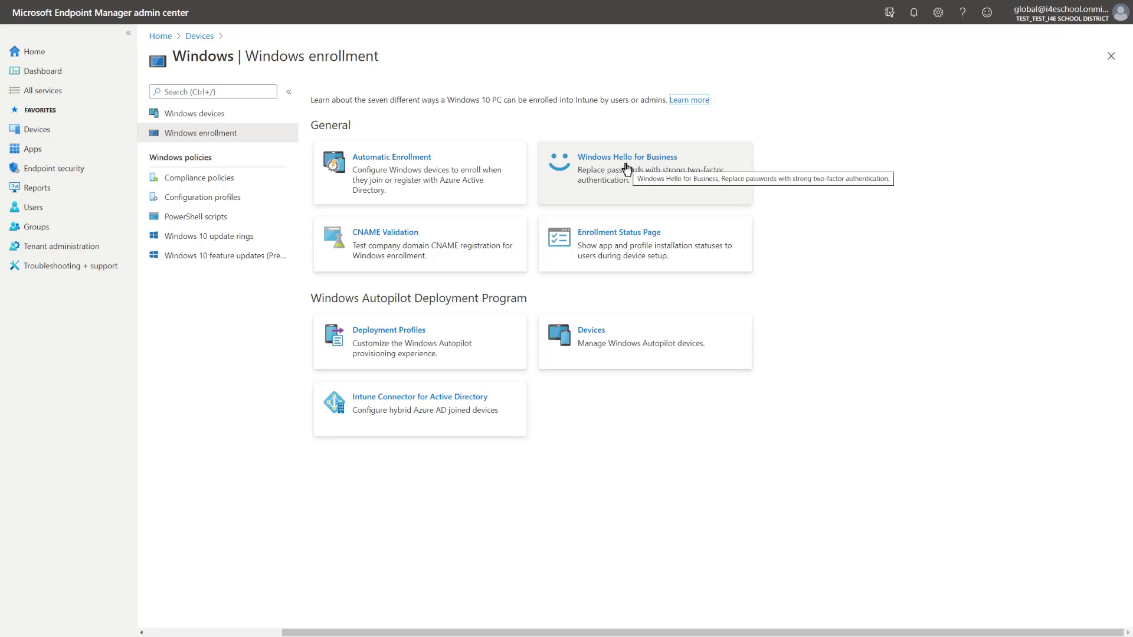
Confirm Windows Hello for Business is Disabled, close its panel, and return Home
left_click(627, 170)
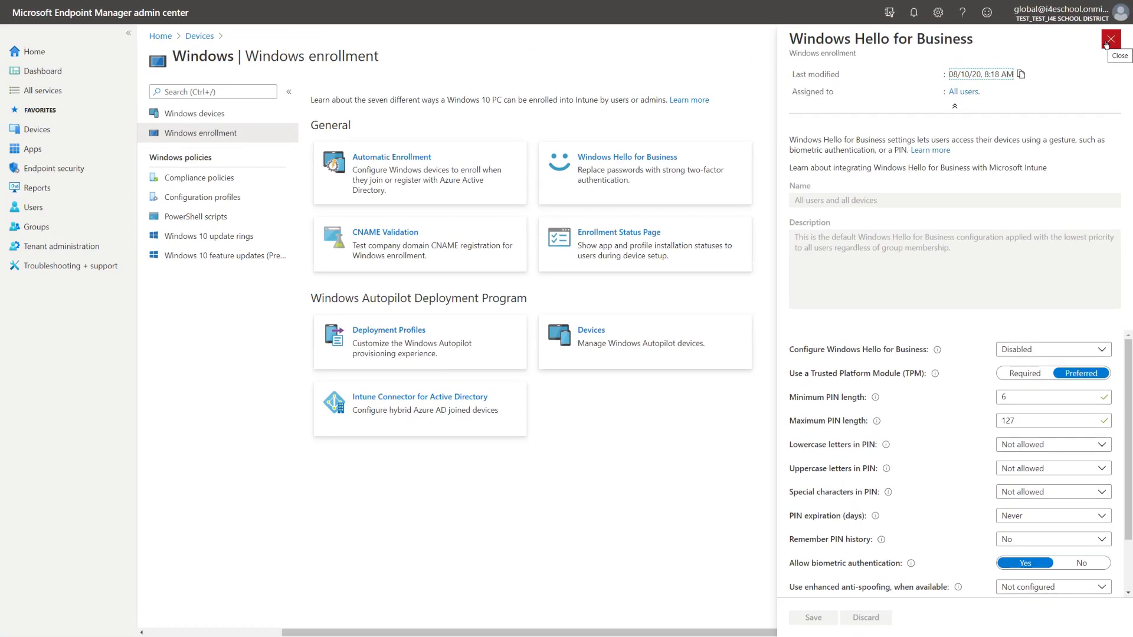
left_click(1113, 53)
left_click(35, 51)
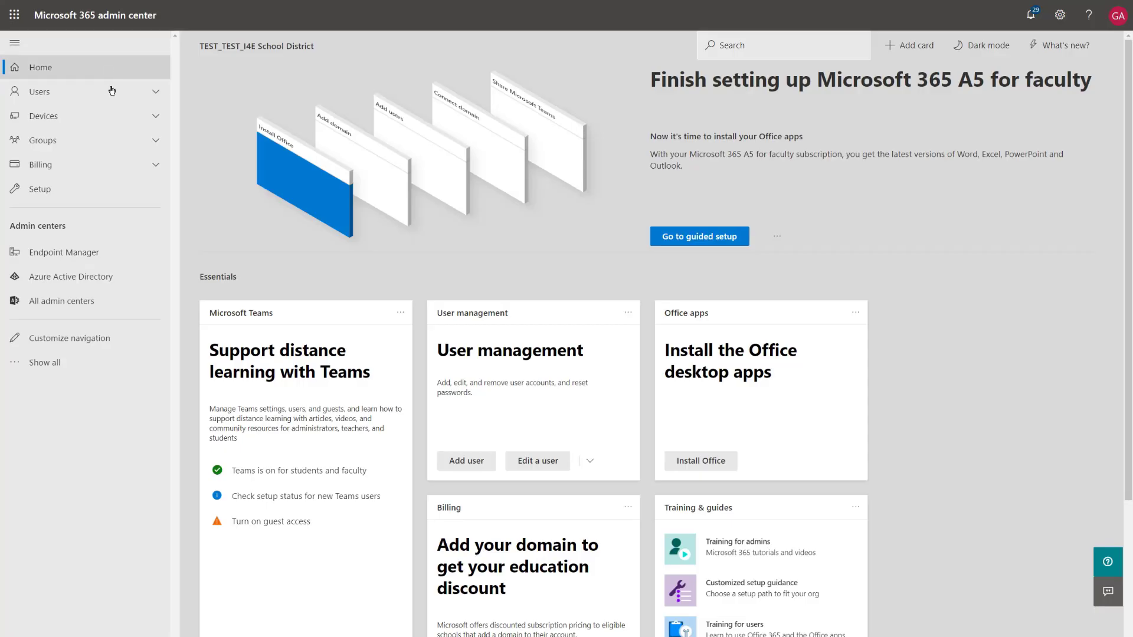
Show All admin centers in Microsoft 365 admin center to find Intune for Education
left_click(90, 303)
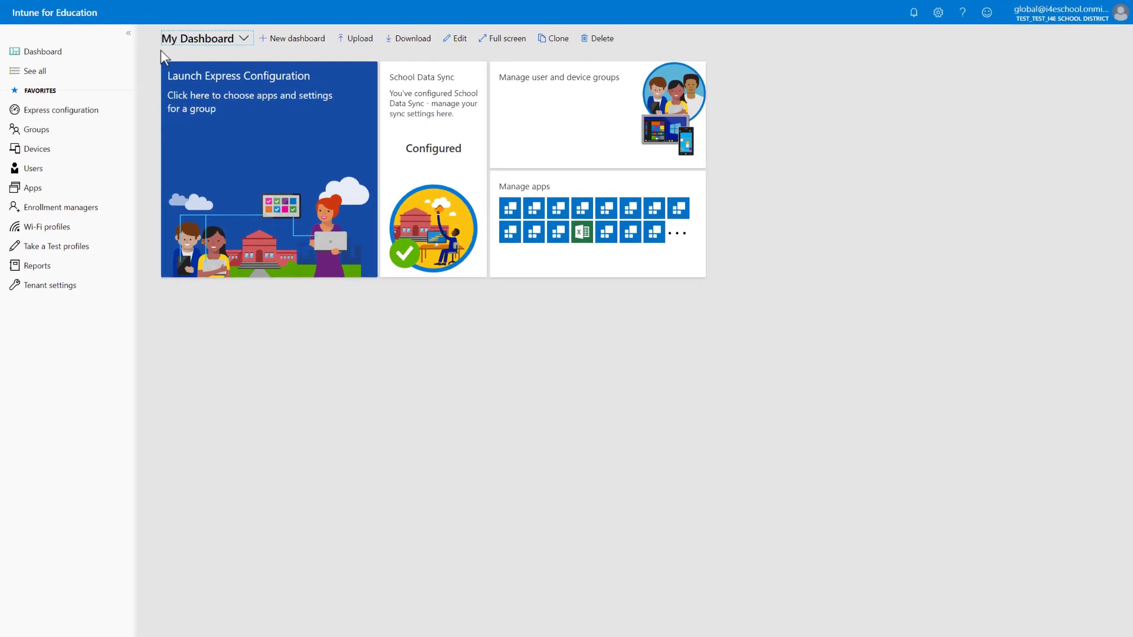
Collapse the Intune for Education navigation sidebar to icons, then expand it again
left_click(129, 33)
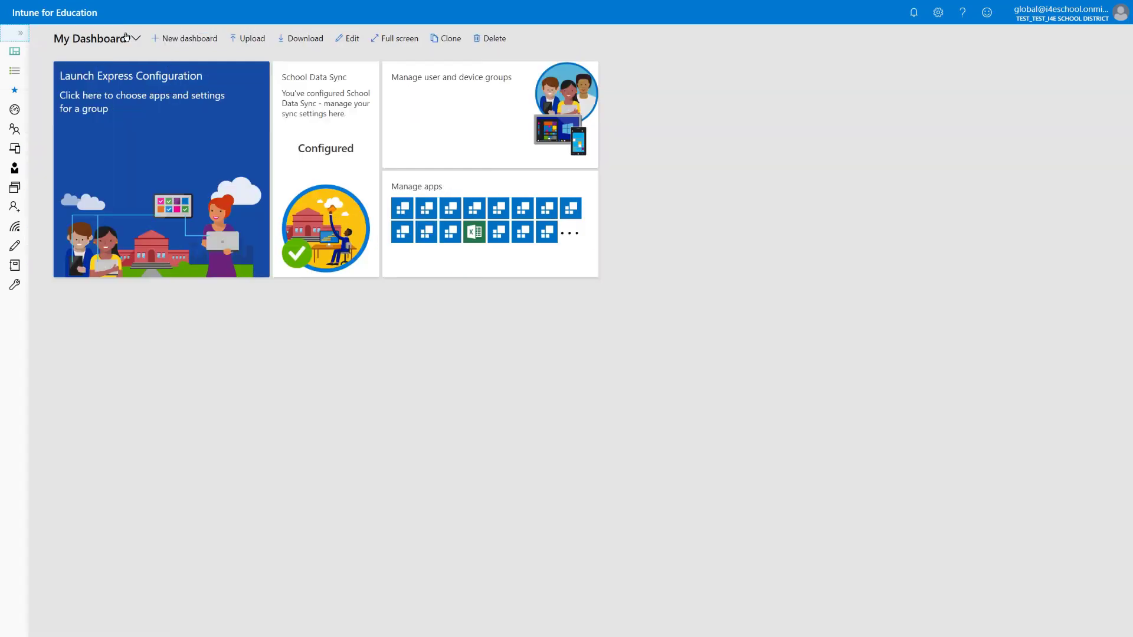
left_click(18, 37)
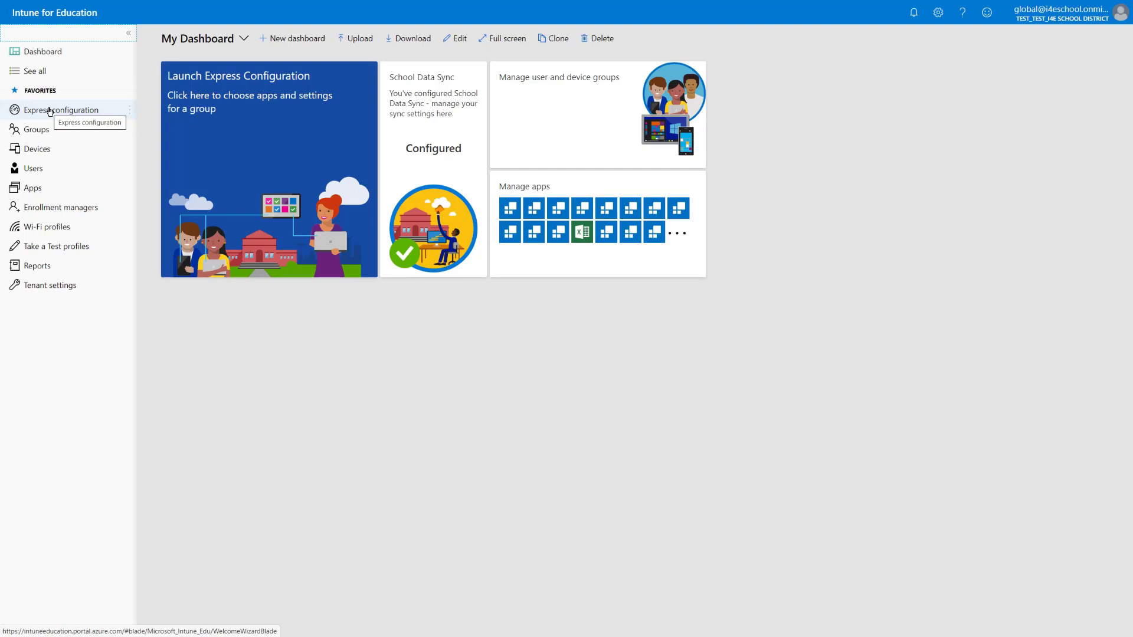
Open Express configuration to view the four setup steps for school info, groups, apps and settings
left_click(49, 112)
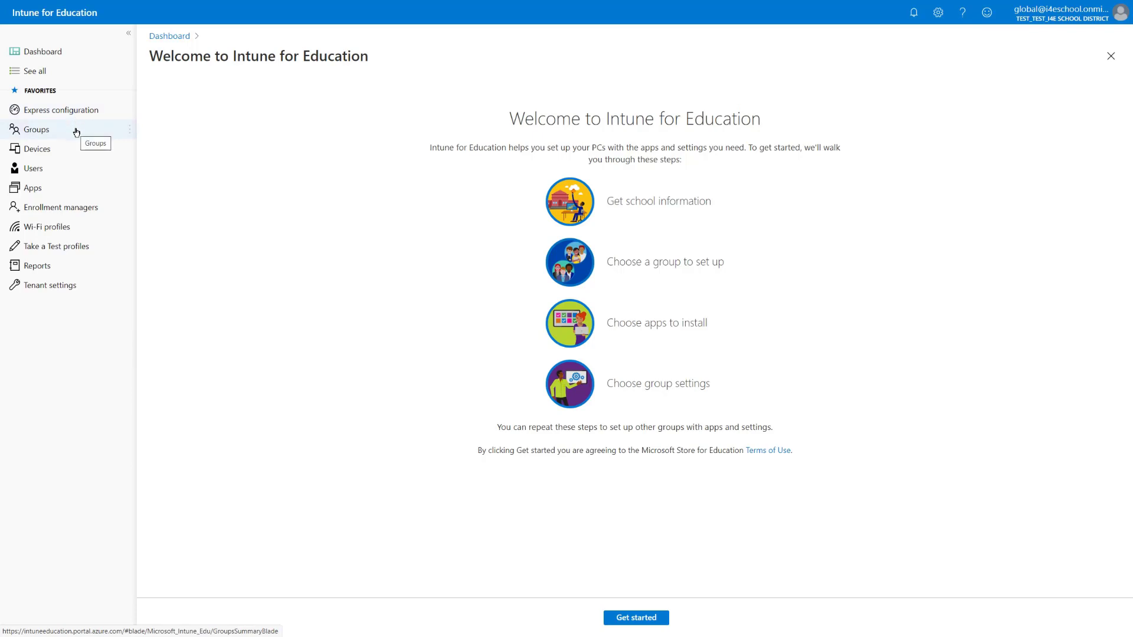
Open the Students of I4E Elementary School group within I4E Elementary School in Groups
left_click(77, 132)
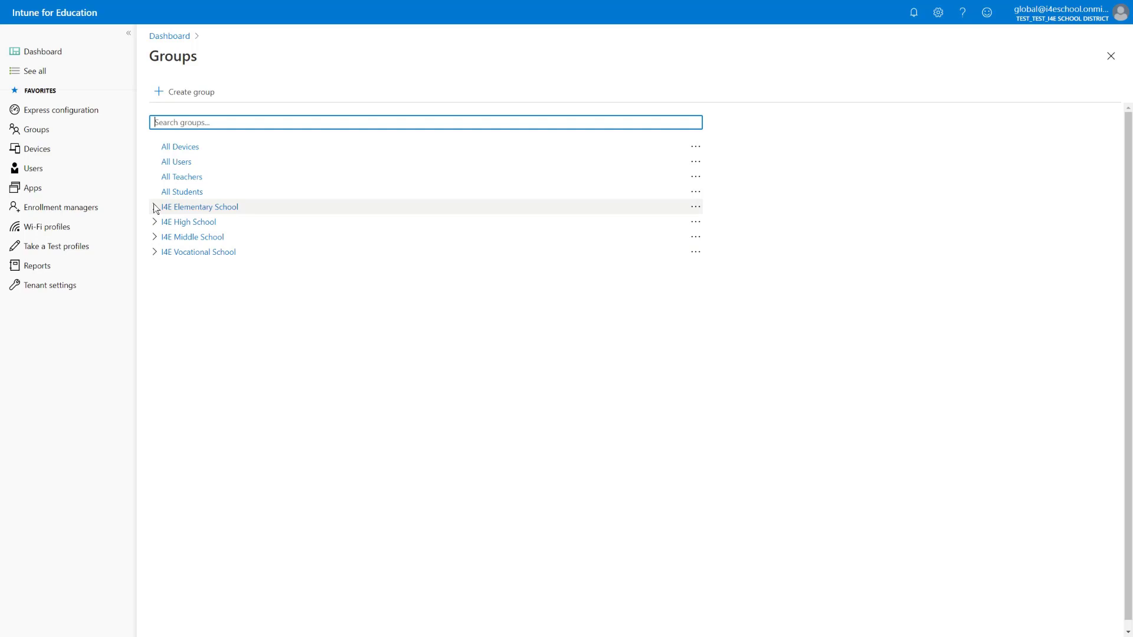
left_click(154, 206)
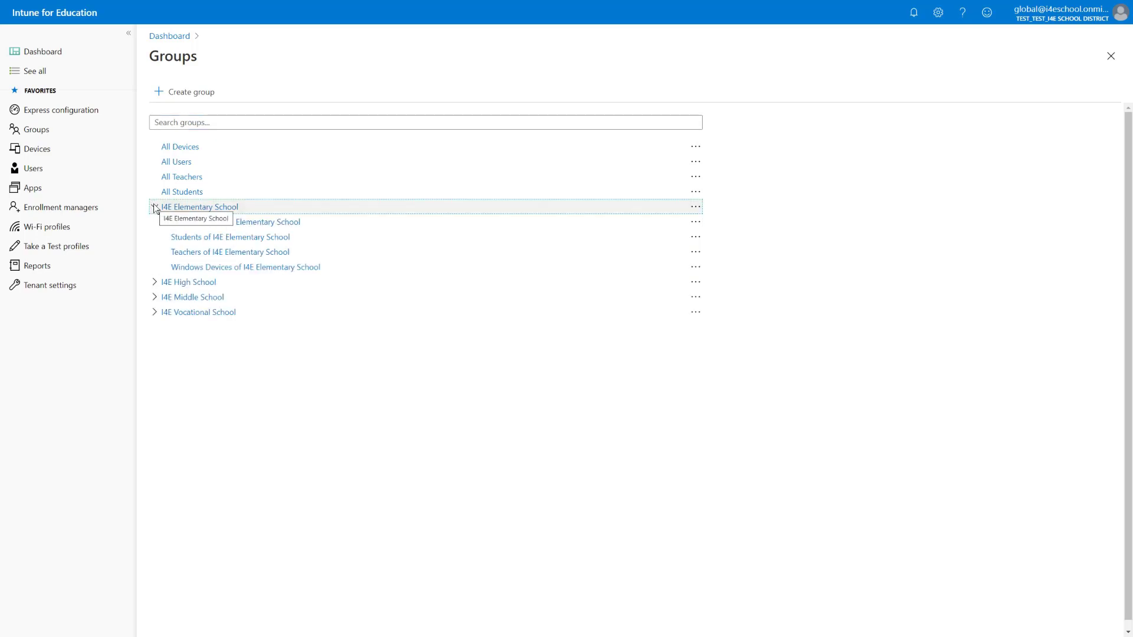
left_click(195, 238)
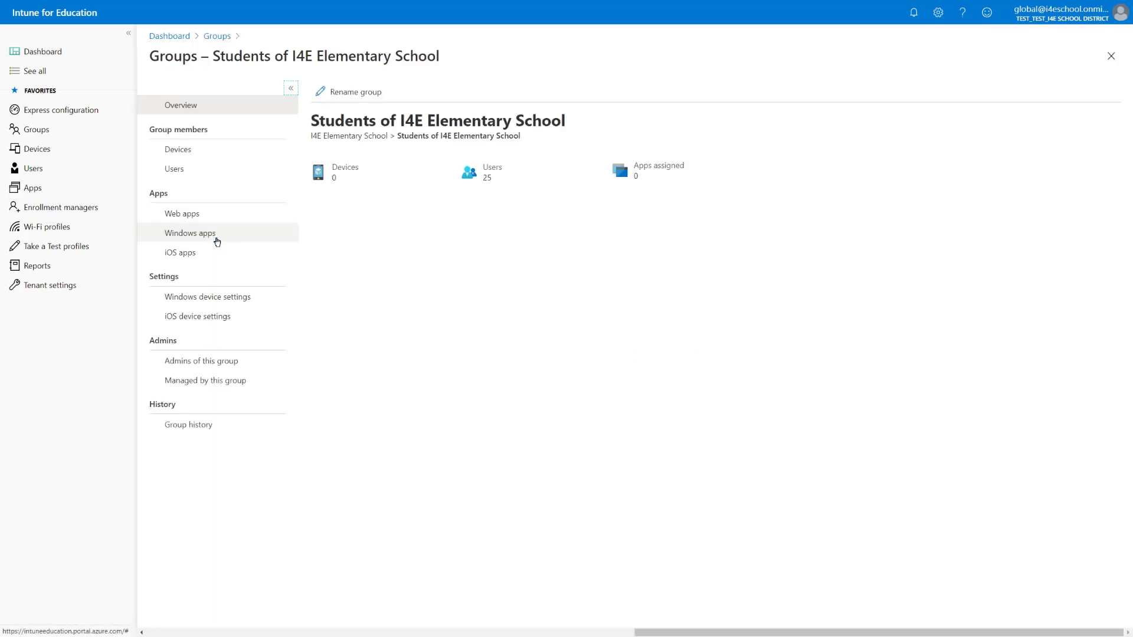